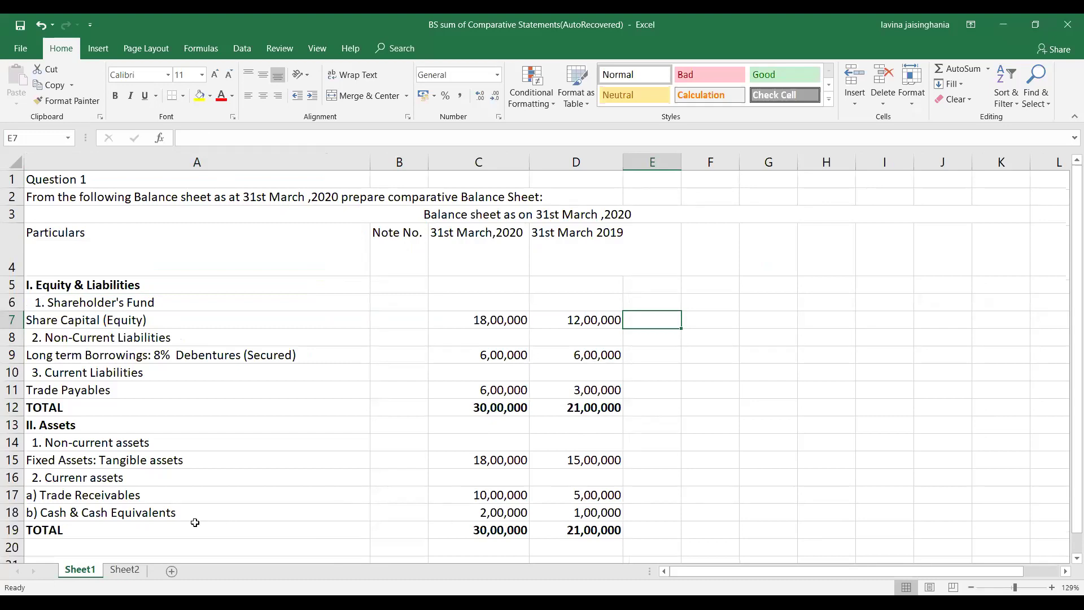
Compare the question's balance sheet on Sheet1 with the comparative solution layout on Sheet2.
{"action": "left_click", "coordinate": [124, 571]}
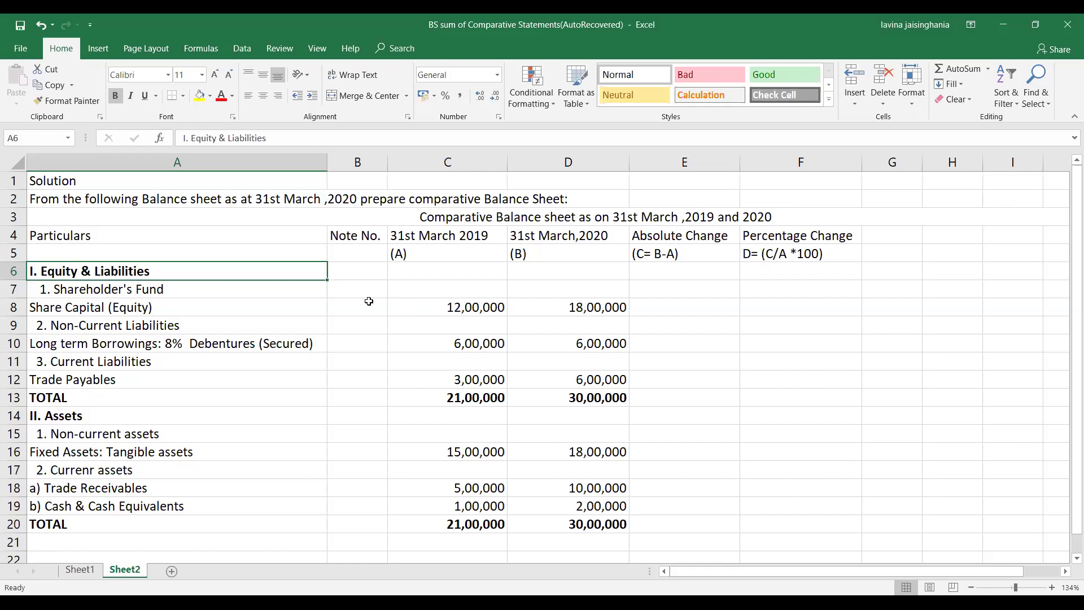
{"action": "left_click", "coordinate": [79, 570]}
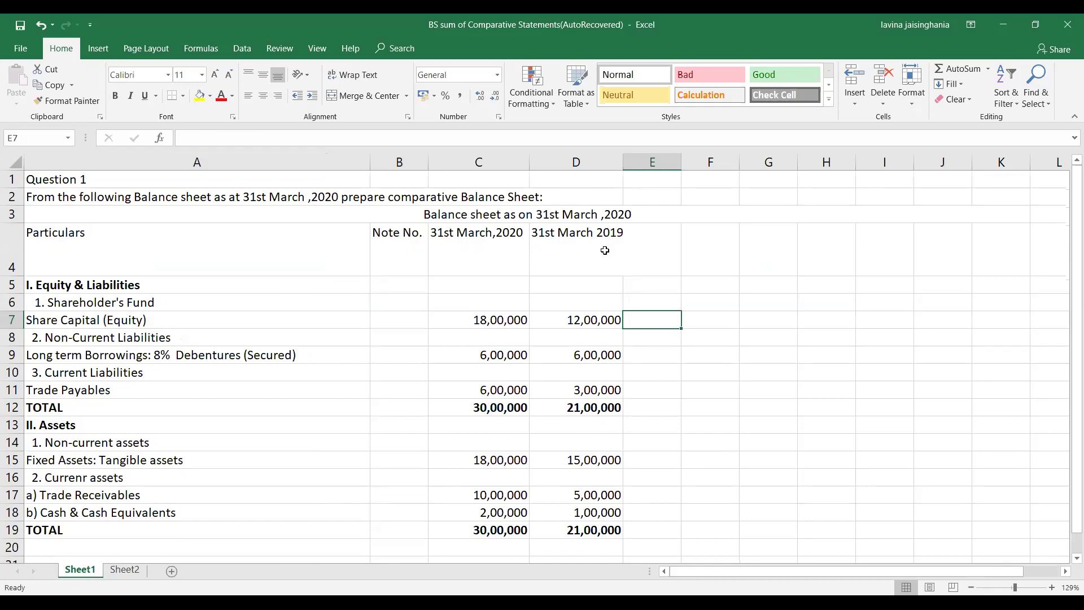
{"action": "left_click", "coordinate": [125, 571]}
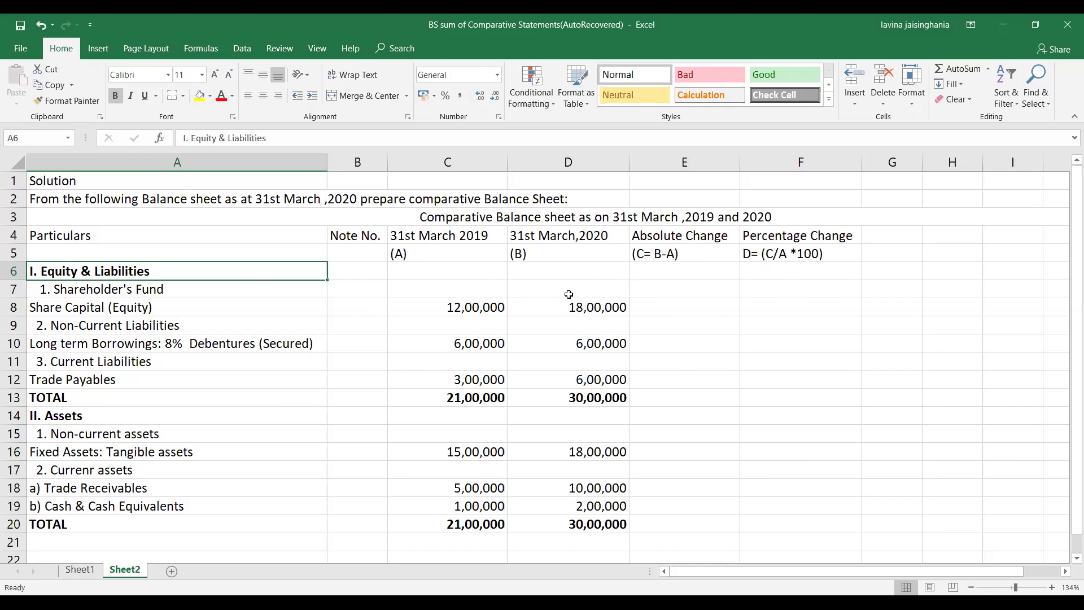
On Sheet2, enter the Absolute Change as 6,00,000 for Share Capital and -- for Long term Borrowings.
{"action": "double_click", "coordinate": [652, 304]}
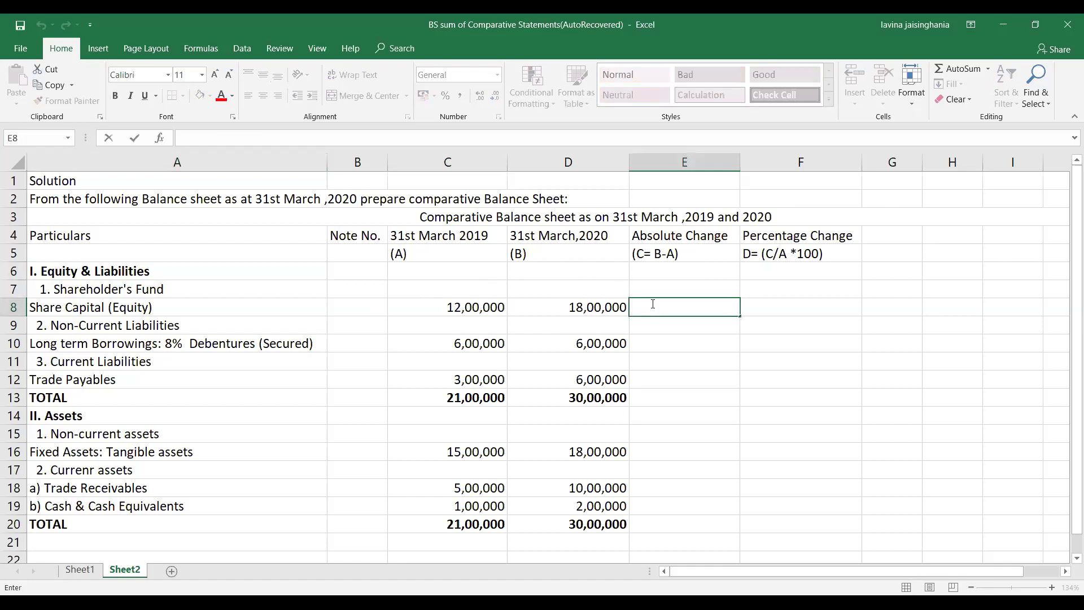
{"action": "type", "text": "6,00,000"}
{"action": "left_click", "coordinate": [671, 344]}
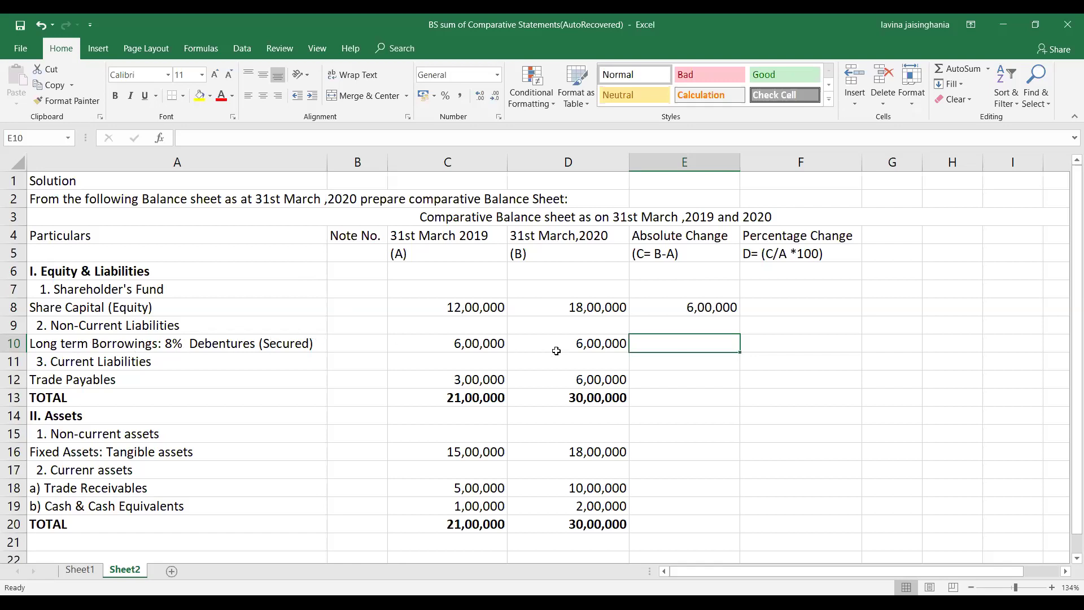
{"action": "double_click", "coordinate": [668, 347]}
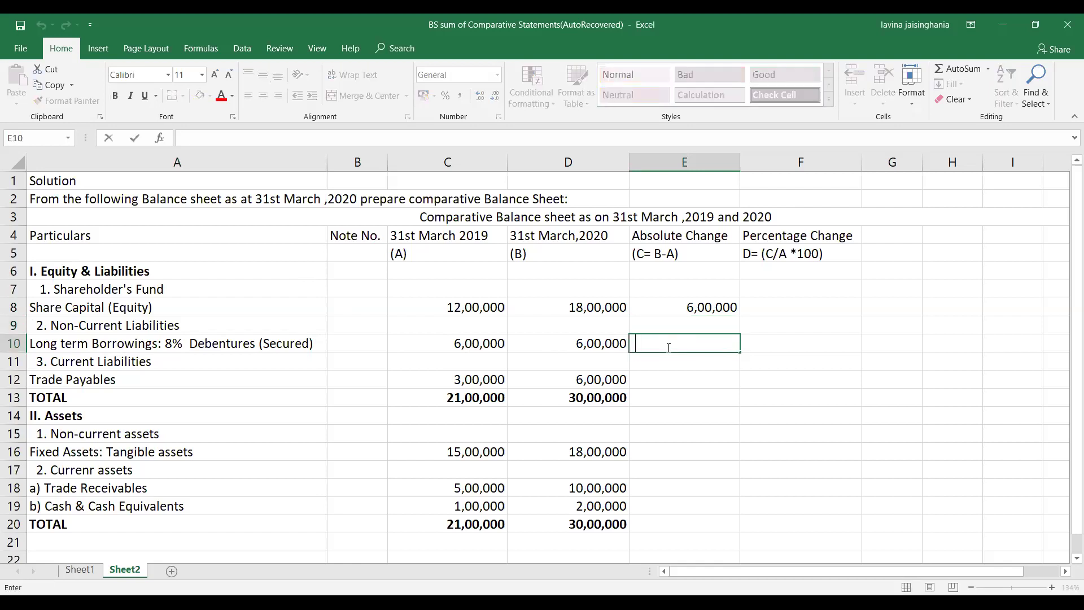
{"action": "key", "text": "Return"}
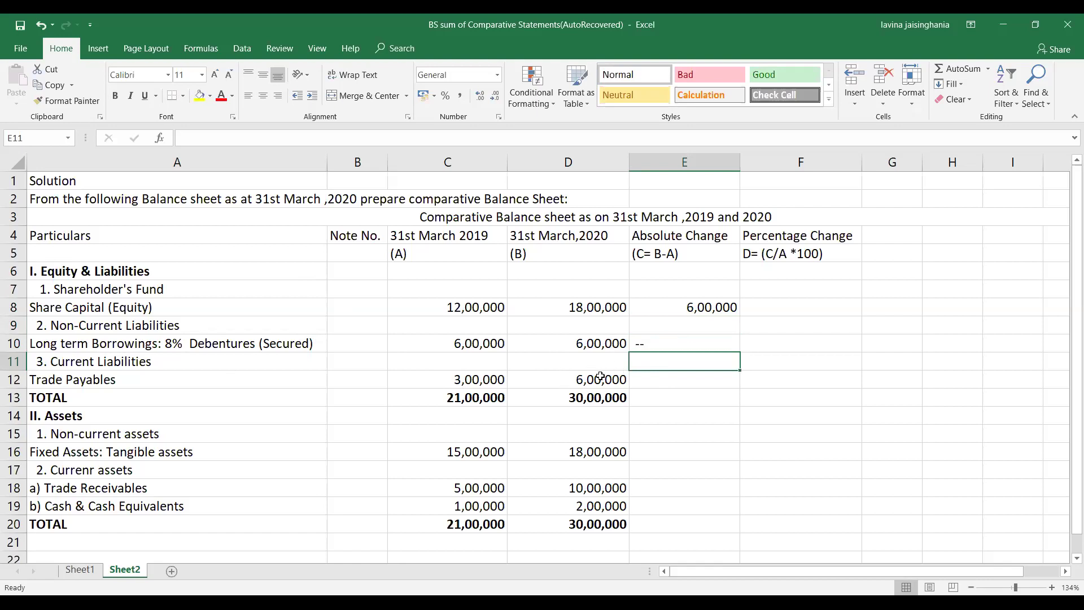
Enter the Absolute Change as 3,00,000 for Trade Payables and 9,00,000 for the Equity & Liabilities TOTAL.
{"action": "double_click", "coordinate": [670, 383]}
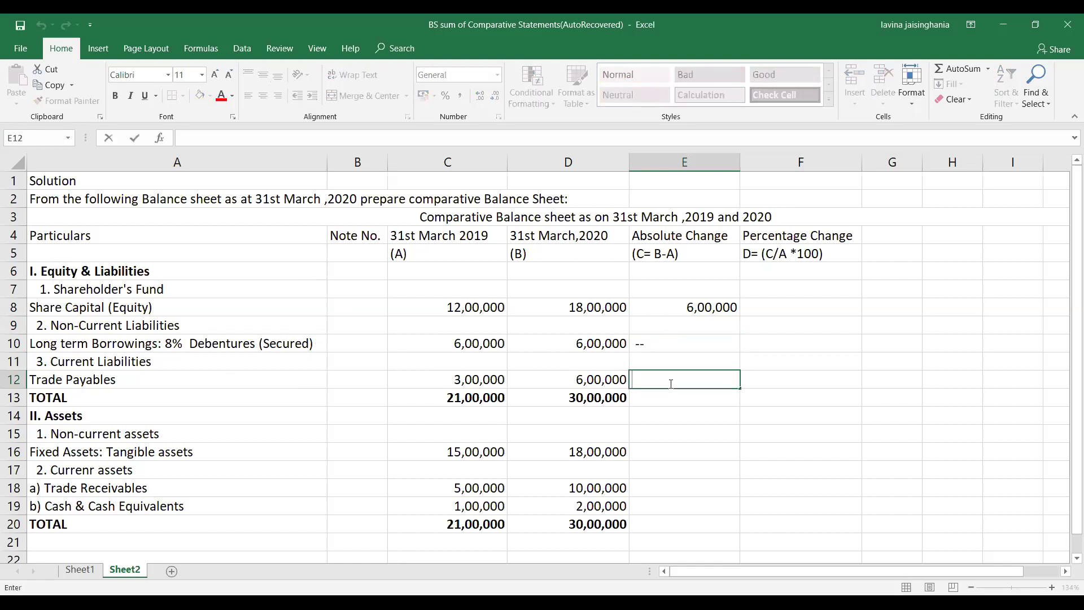
{"action": "type", "text": "3,00,000"}
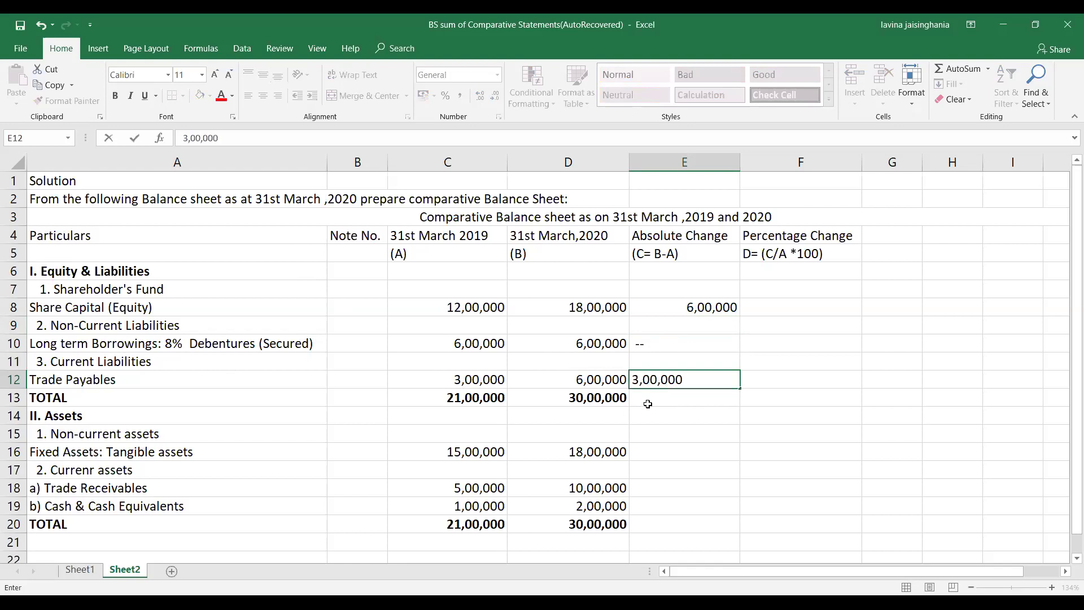
{"action": "left_click", "coordinate": [621, 399]}
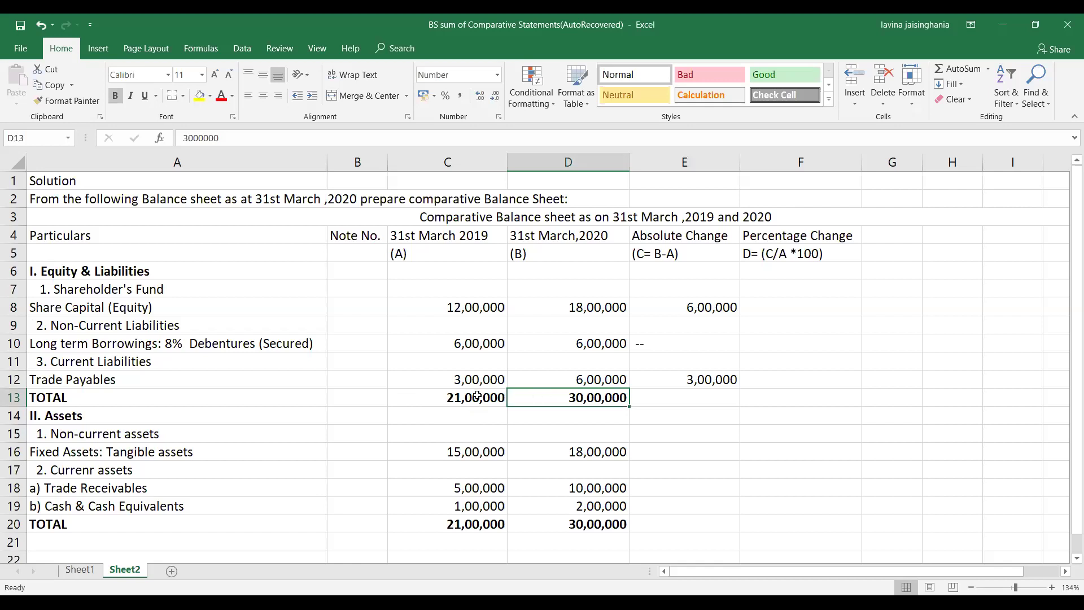
{"action": "double_click", "coordinate": [666, 401]}
{"action": "type", "text": "9,00,000"}
{"action": "left_click", "coordinate": [669, 431]}
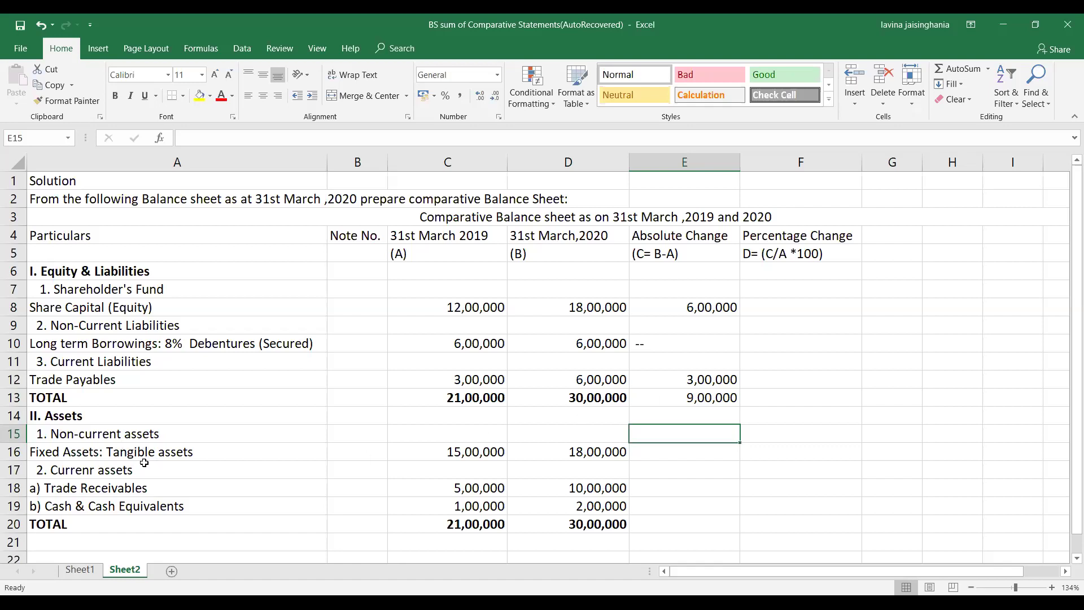
Enter the Absolute Change as 3,00,000 for the tangible Fixed Assets and 50,00,000 for Trade Receivables.
{"action": "double_click", "coordinate": [673, 452]}
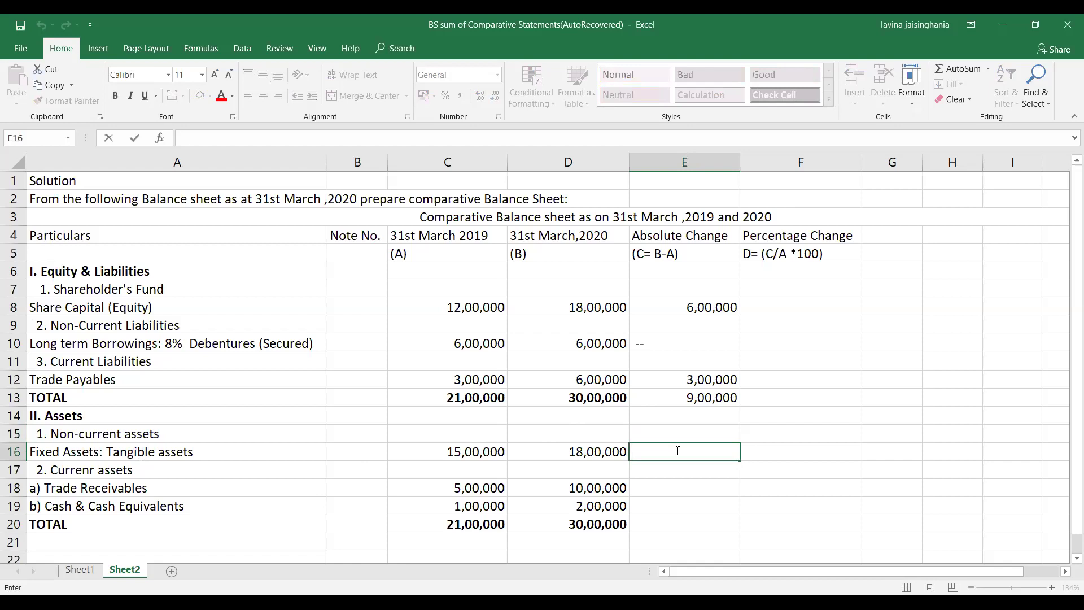
{"action": "type", "text": "3,00,000"}
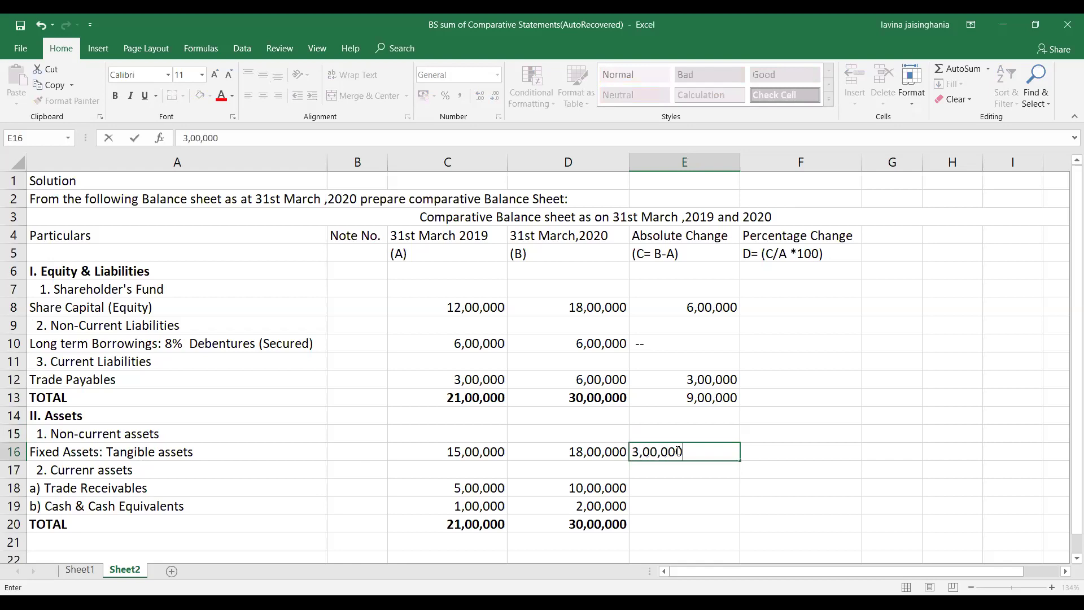
{"action": "left_click", "coordinate": [614, 490]}
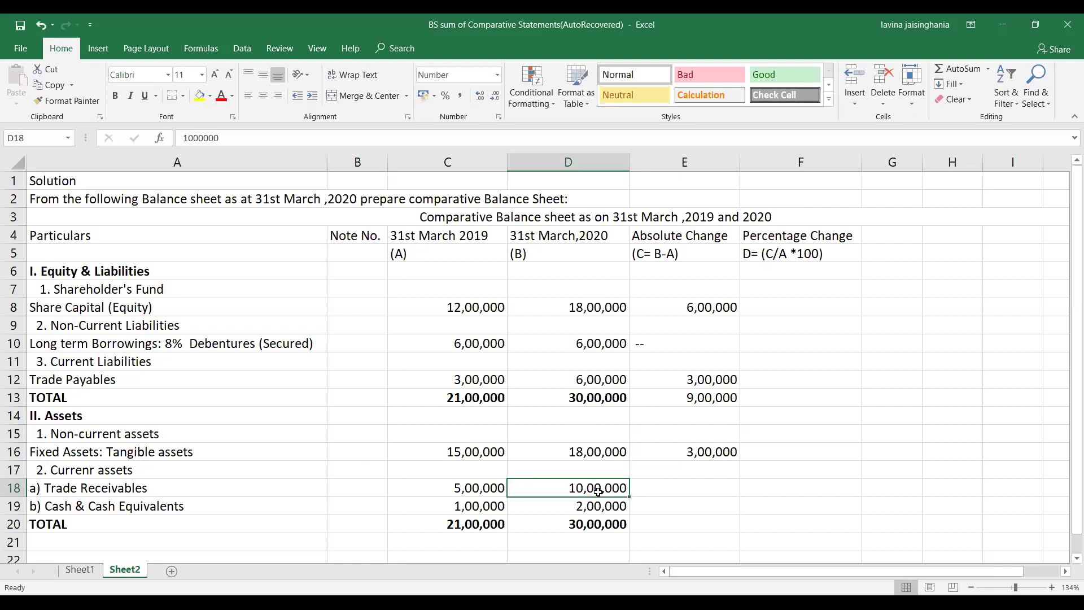
{"action": "double_click", "coordinate": [654, 486]}
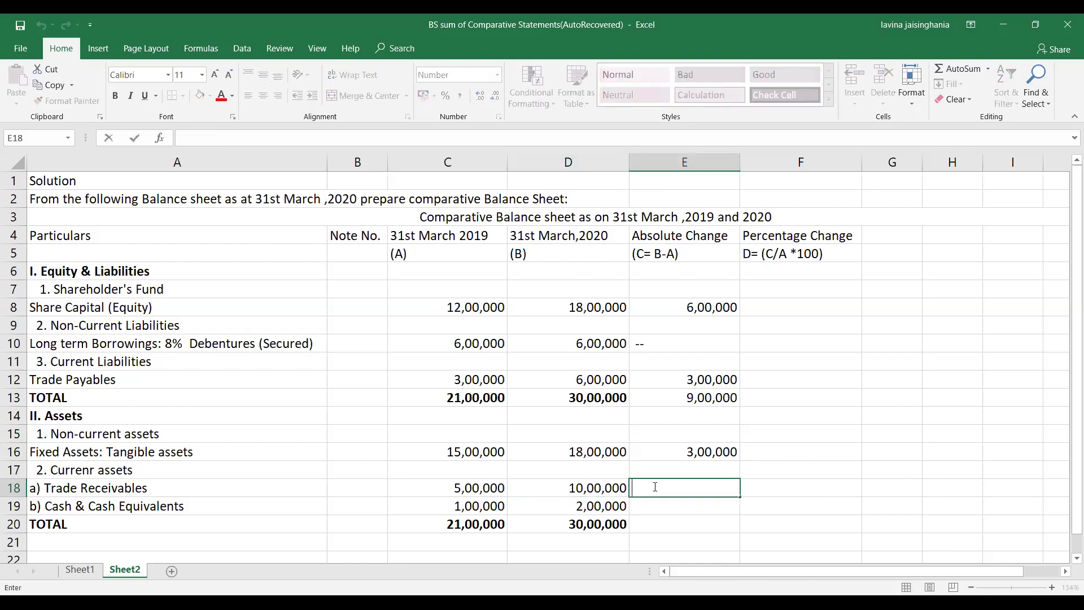
{"action": "type", "text": "5,00,0000"}
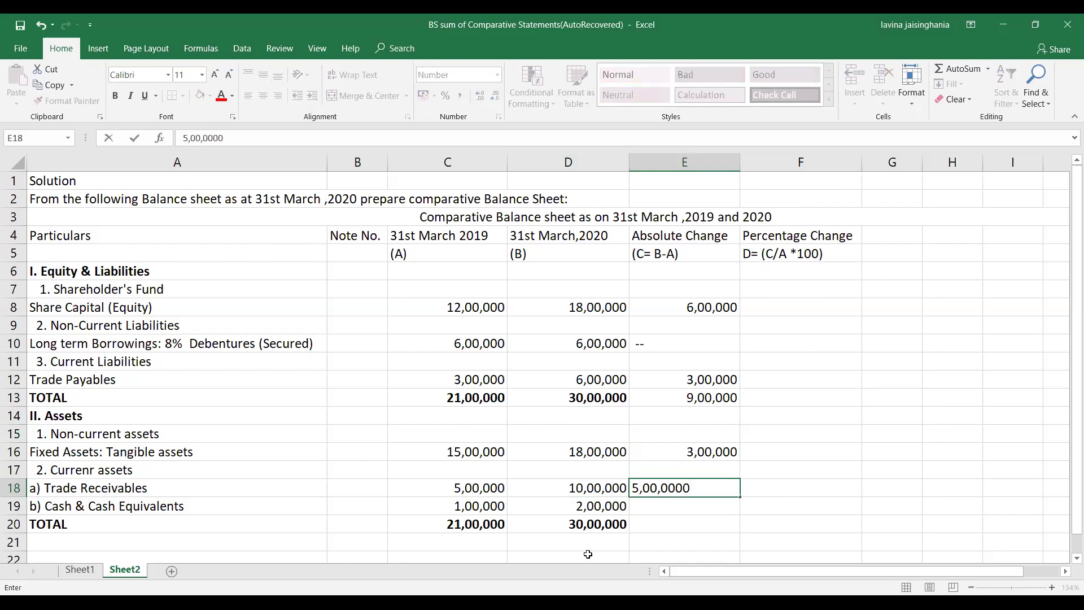
{"action": "left_click", "coordinate": [574, 504]}
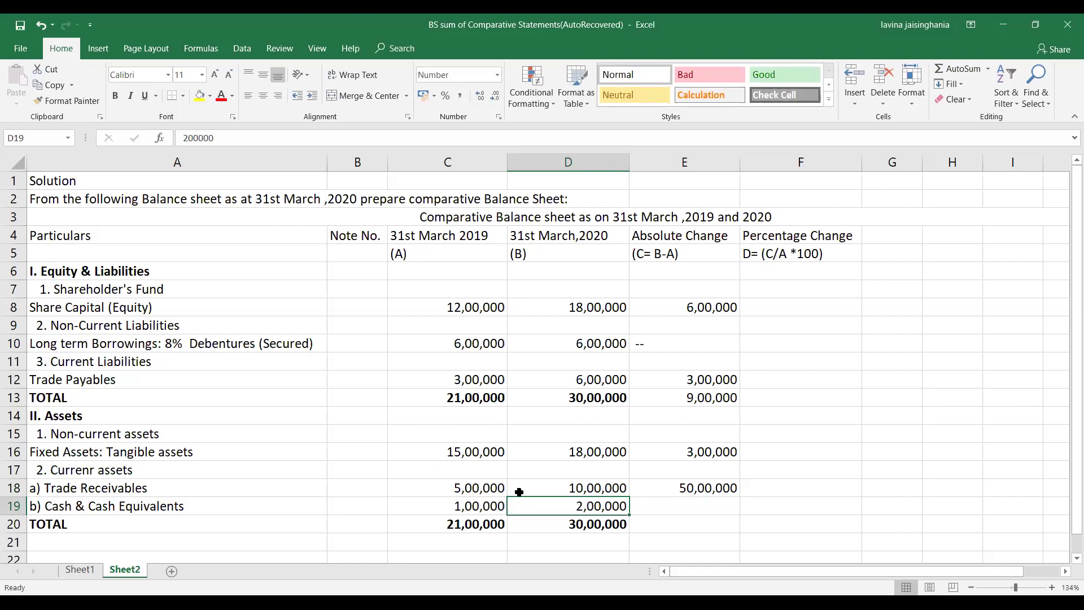
Enter the Absolute Change as 1,00,000 for Cash & Cash Equivalents and 9,00,000 for the Assets TOTAL.
{"action": "double_click", "coordinate": [675, 511]}
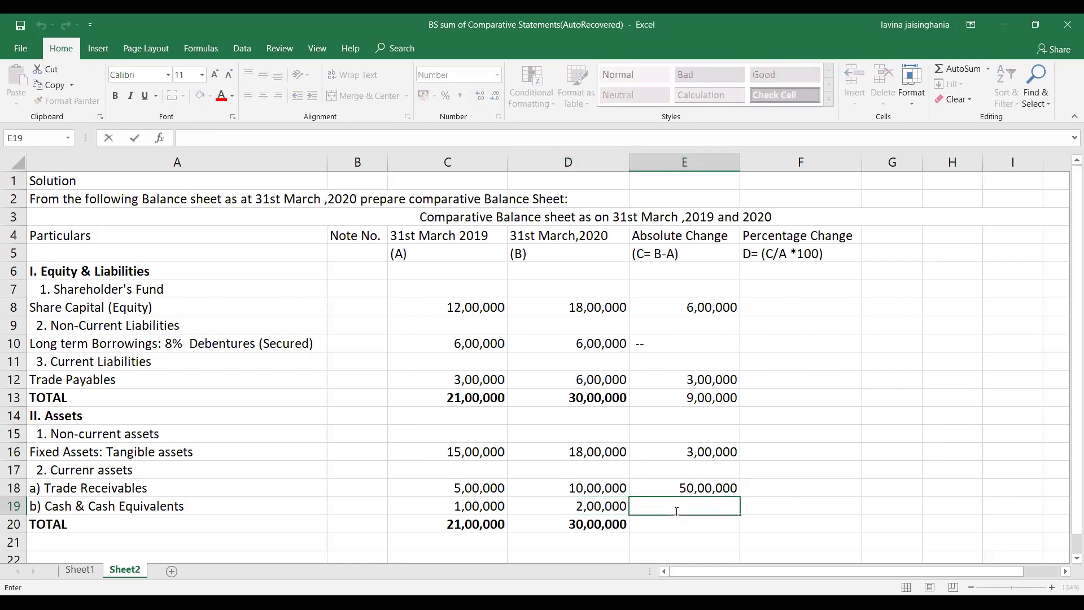
{"action": "type", "text": "1,"}
{"action": "type", "text": ",000"}
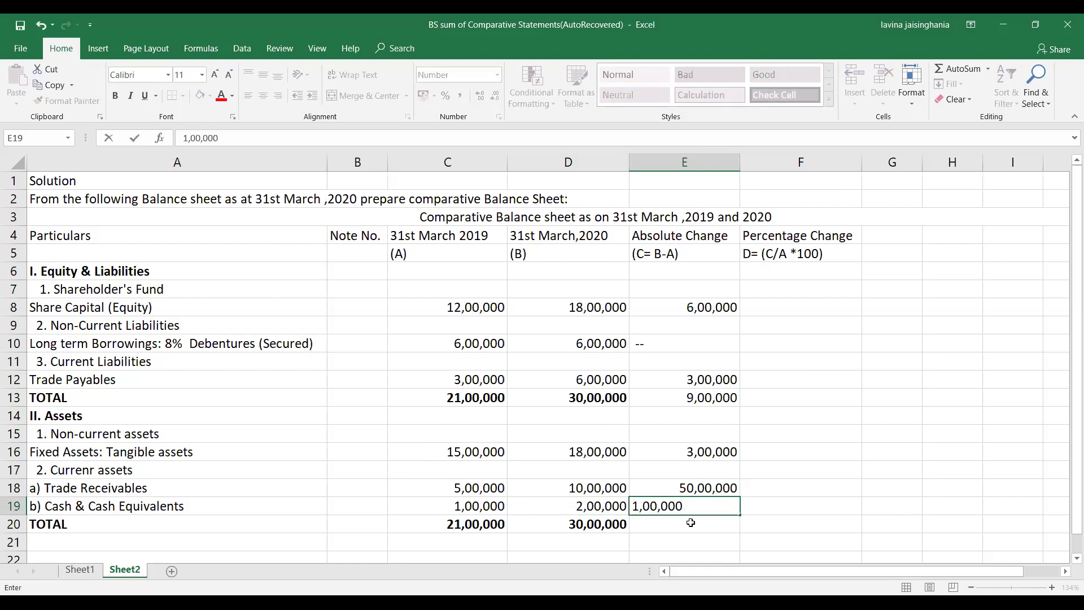
{"action": "key", "text": "Return"}
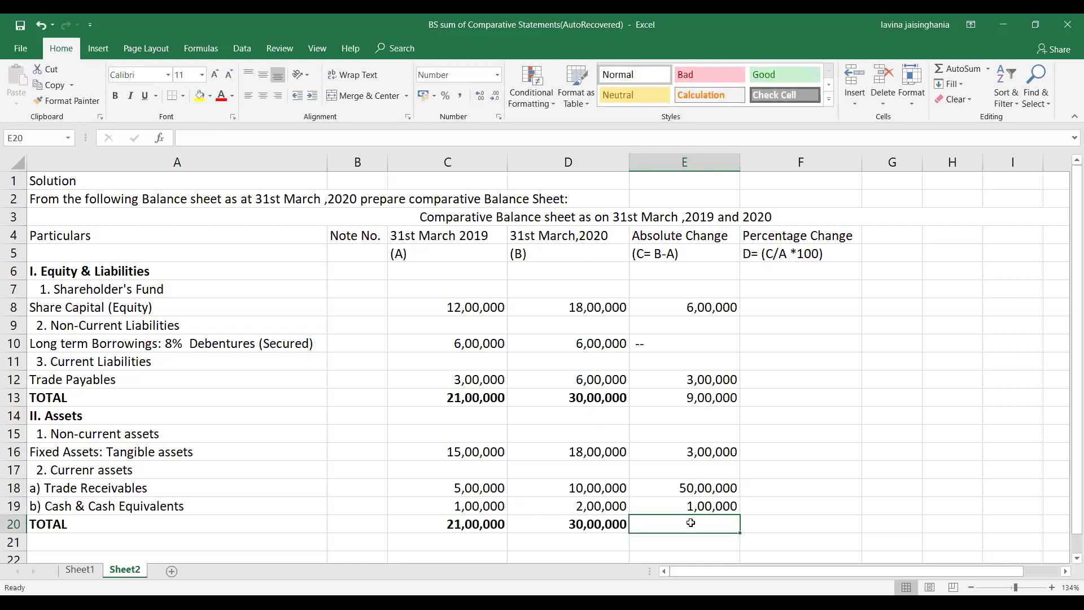
{"action": "type", "text": "9,"}
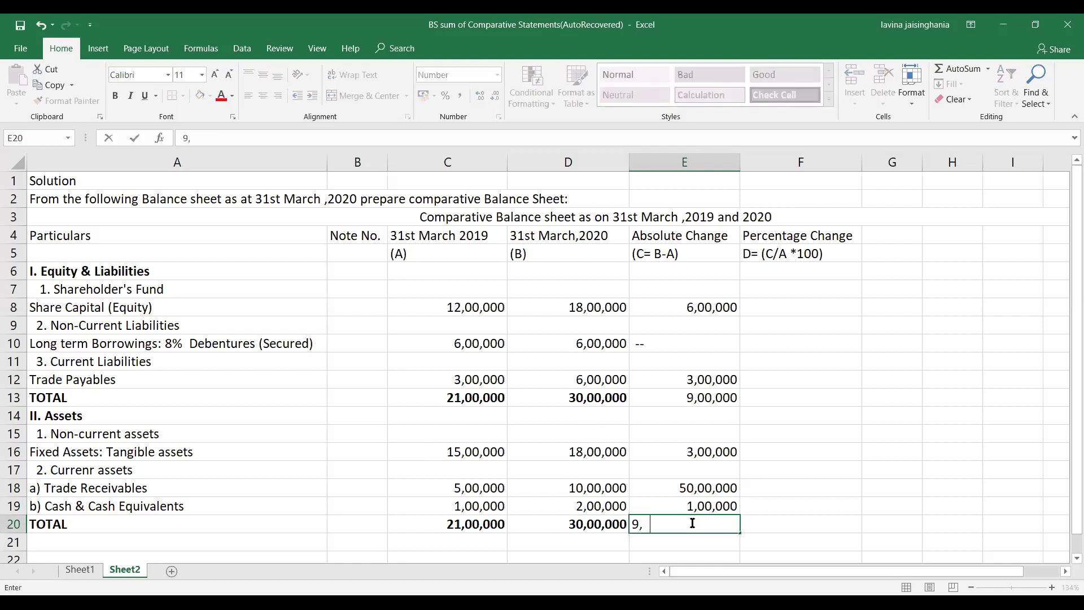
{"action": "type", "text": "00,000"}
{"action": "left_click", "coordinate": [793, 492]}
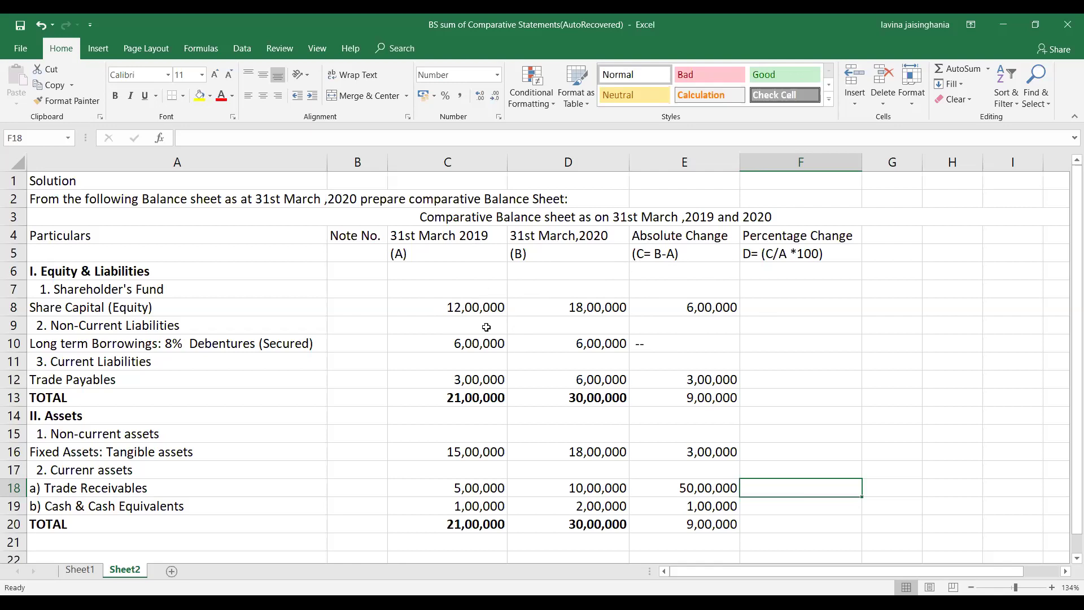
Enter the Percentage Change as 50 for Share Capital and -- for Long term Borrowings.
{"action": "left_click", "coordinate": [472, 337]}
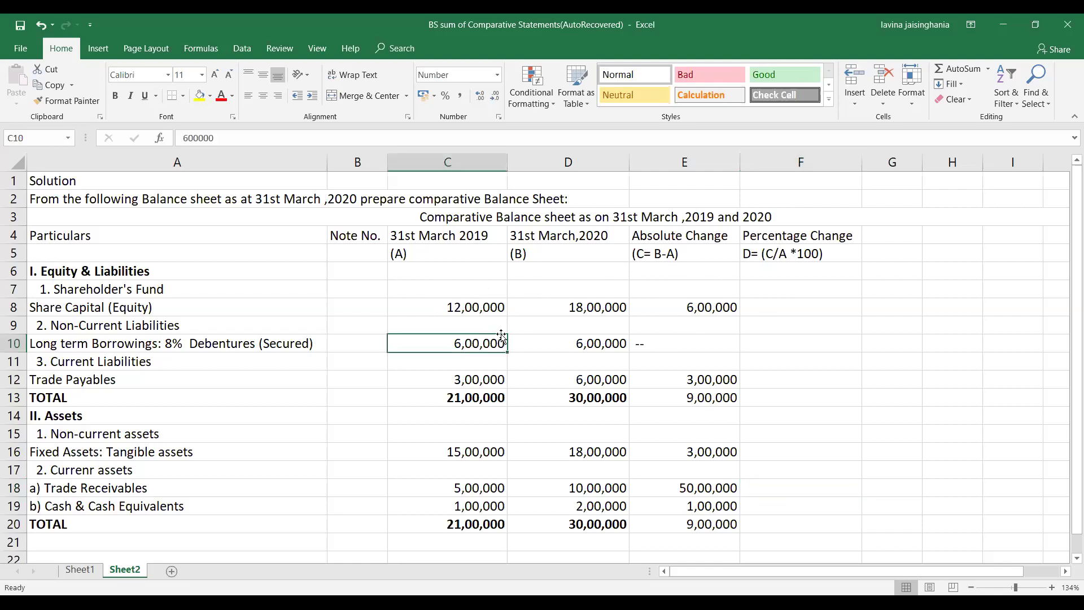
{"action": "left_click", "coordinate": [495, 307]}
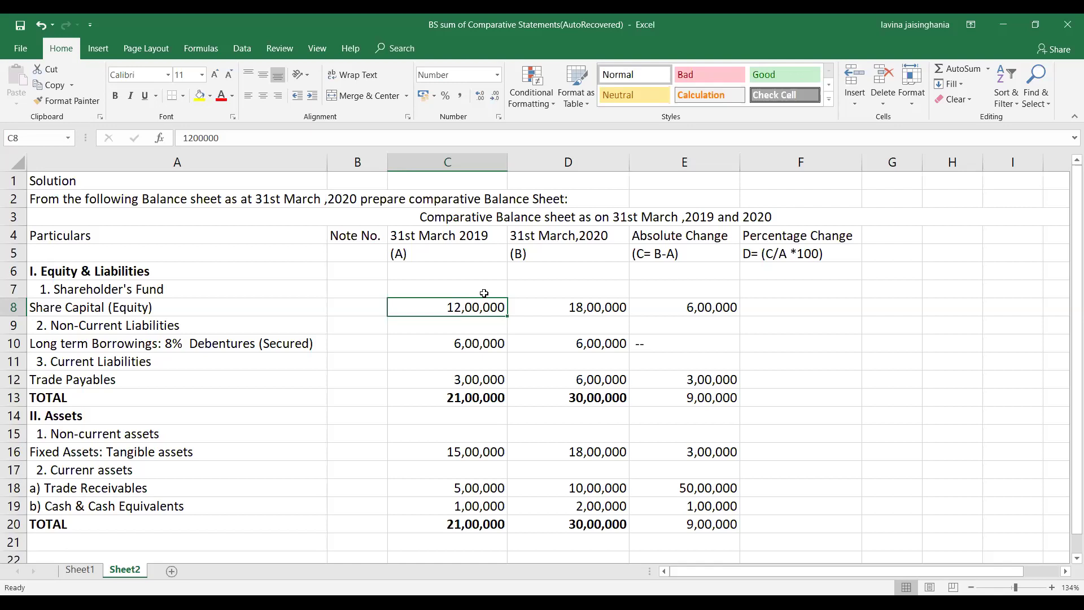
{"action": "double_click", "coordinate": [774, 311]}
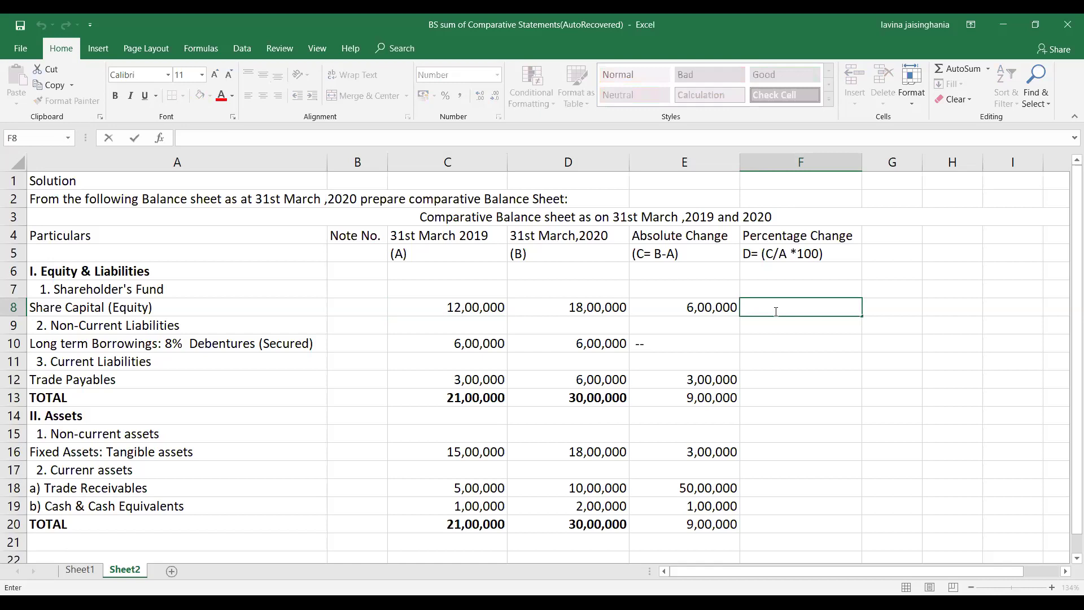
{"action": "type", "text": "50"}
{"action": "key", "text": "Return"}
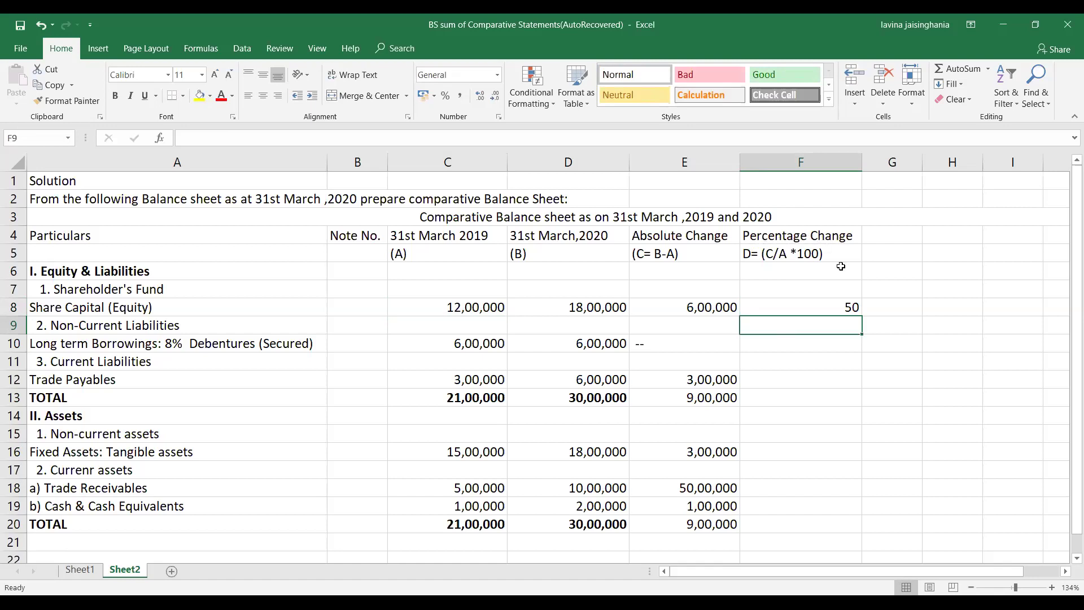
{"action": "left_click", "coordinate": [807, 350]}
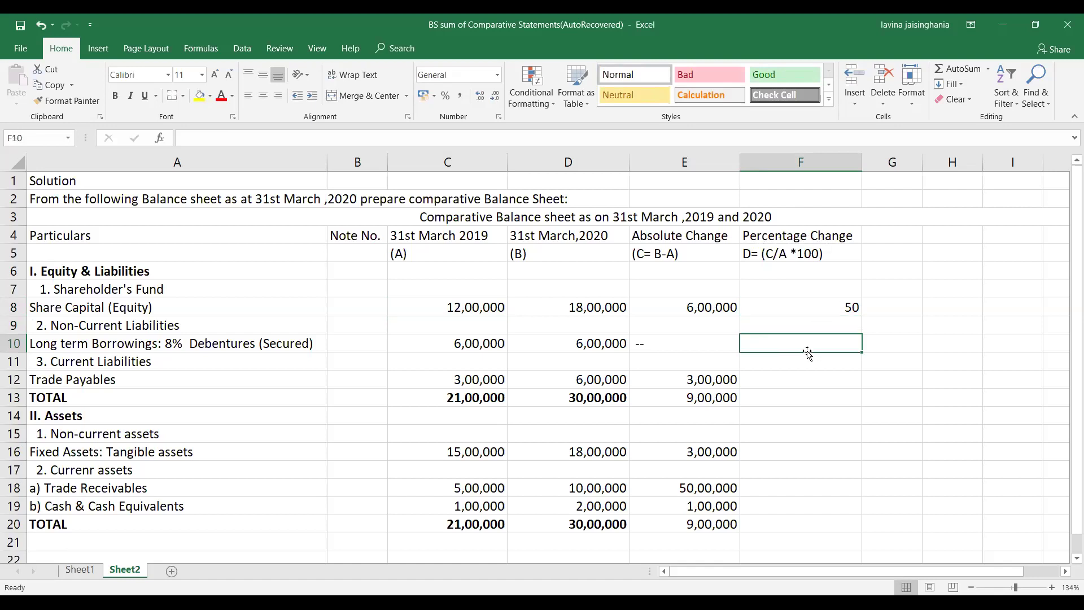
{"action": "type", "text": "--"}
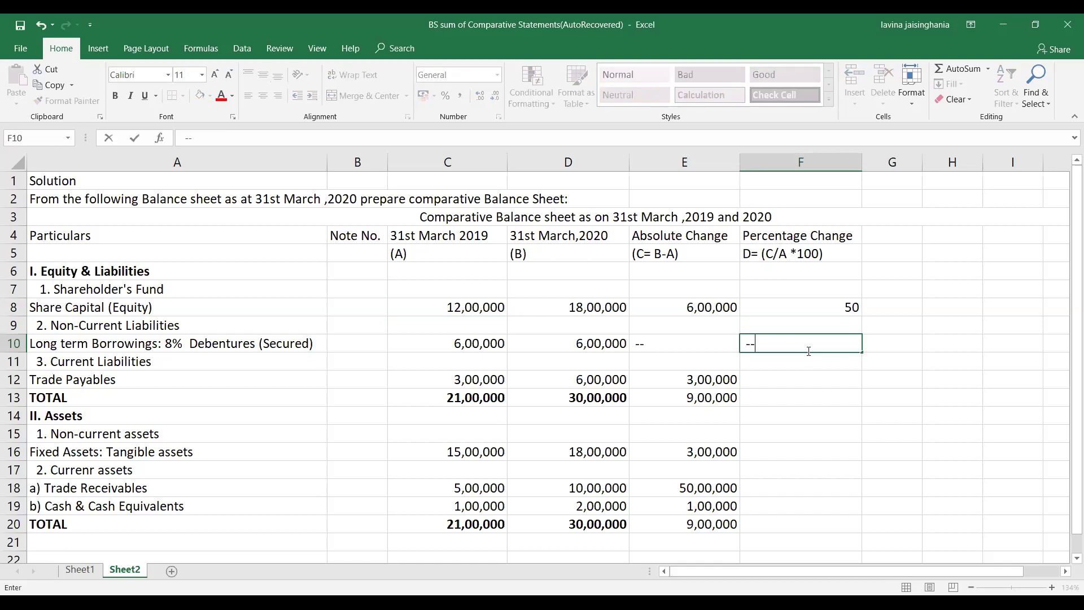
Enter the Percentage Change for Trade Payables as 100.
{"action": "left_click", "coordinate": [804, 377]}
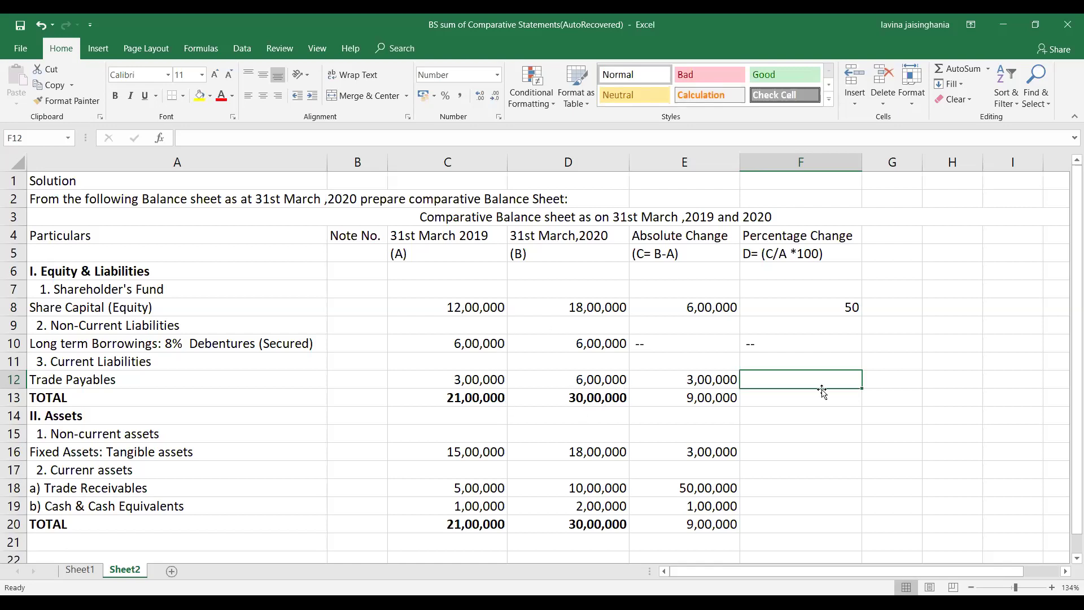
{"action": "type", "text": "="}
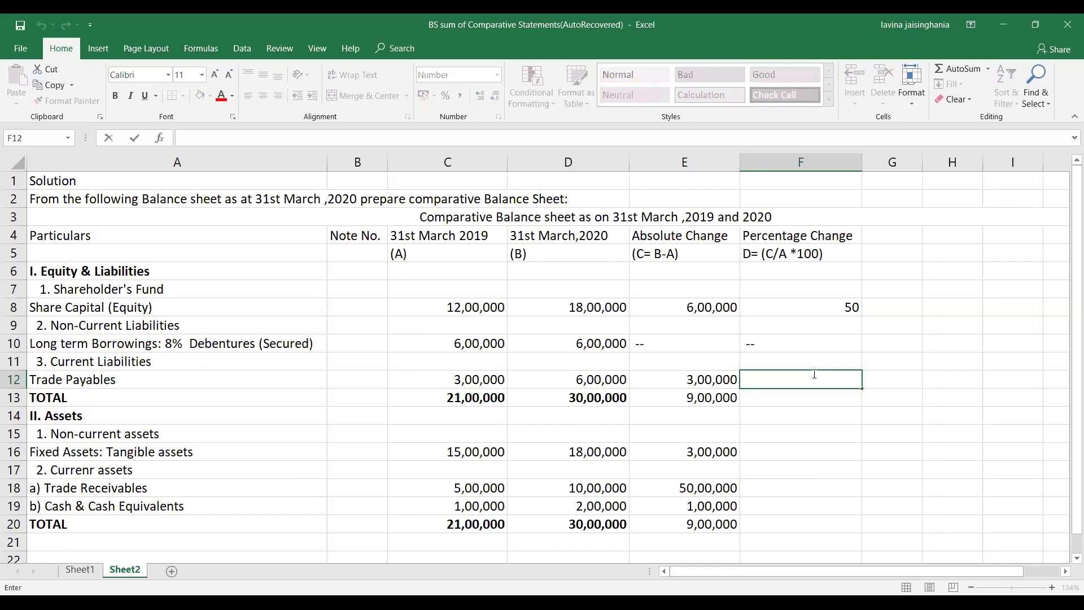
{"action": "type", "text": "100"}
{"action": "left_click", "coordinate": [769, 438]}
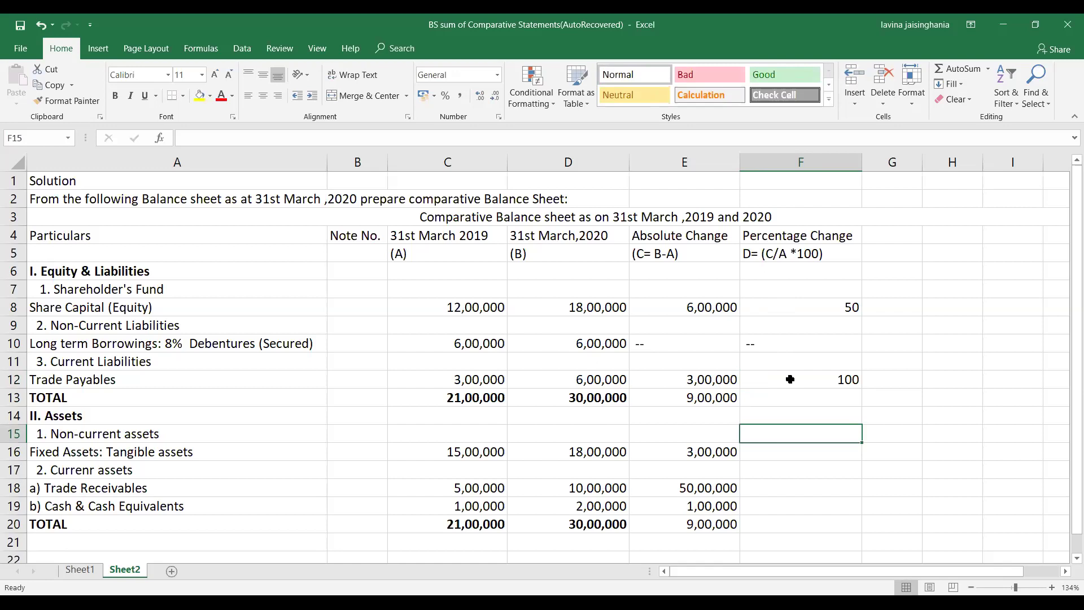
{"action": "left_click_drag", "start_coordinate": [790, 379], "coordinate": [737, 431]}
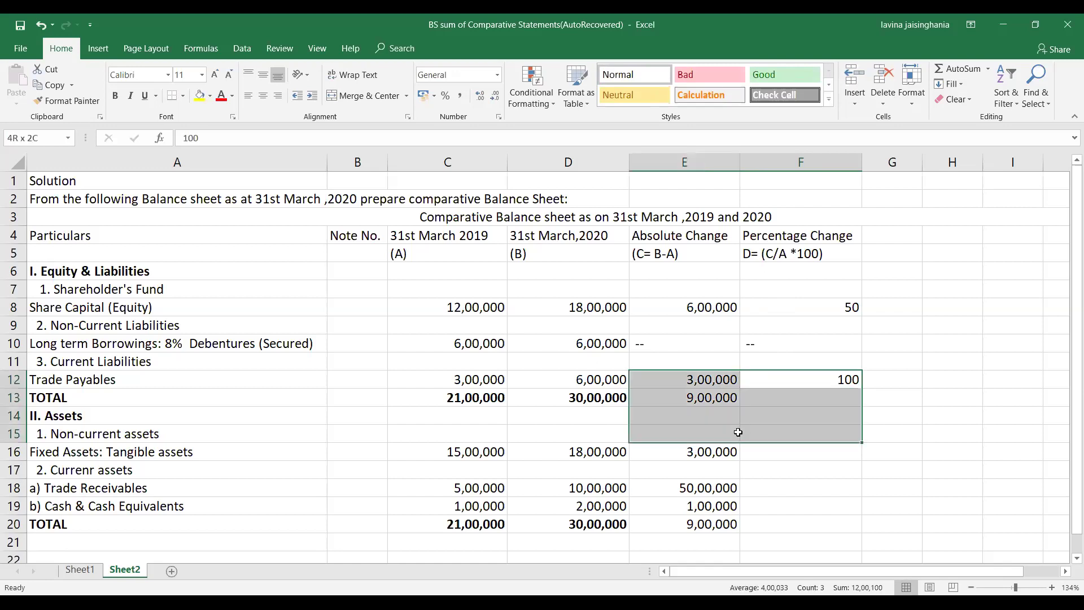
{"action": "left_click", "coordinate": [735, 432]}
Enter the Percentage Change for the Equity & Liabilities TOTAL as 42.86.
{"action": "left_click", "coordinate": [614, 391]}
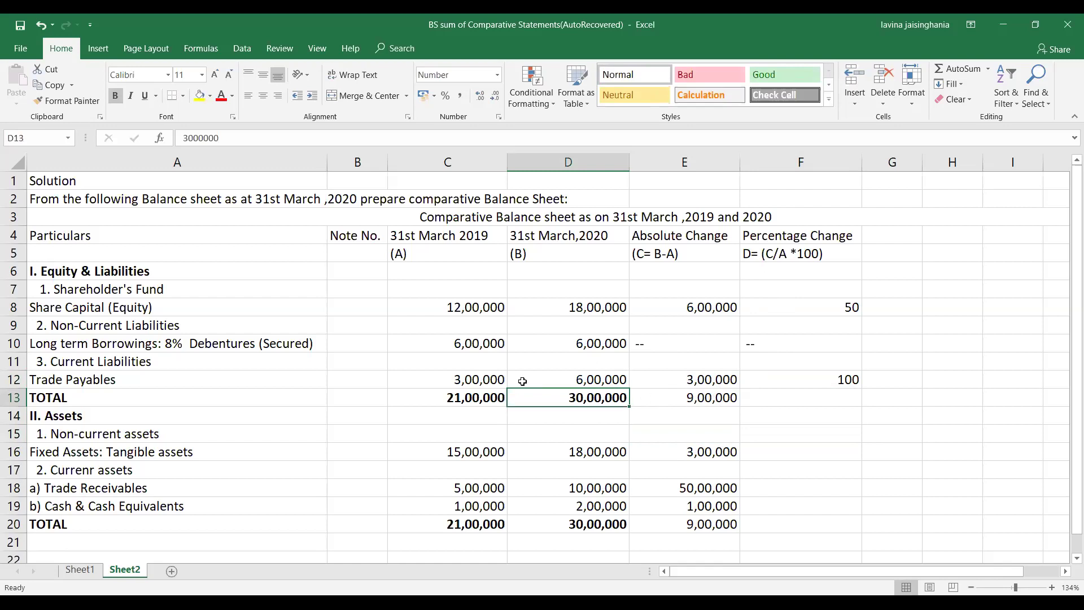
{"action": "left_click", "coordinate": [493, 393]}
{"action": "left_click", "coordinate": [673, 401]}
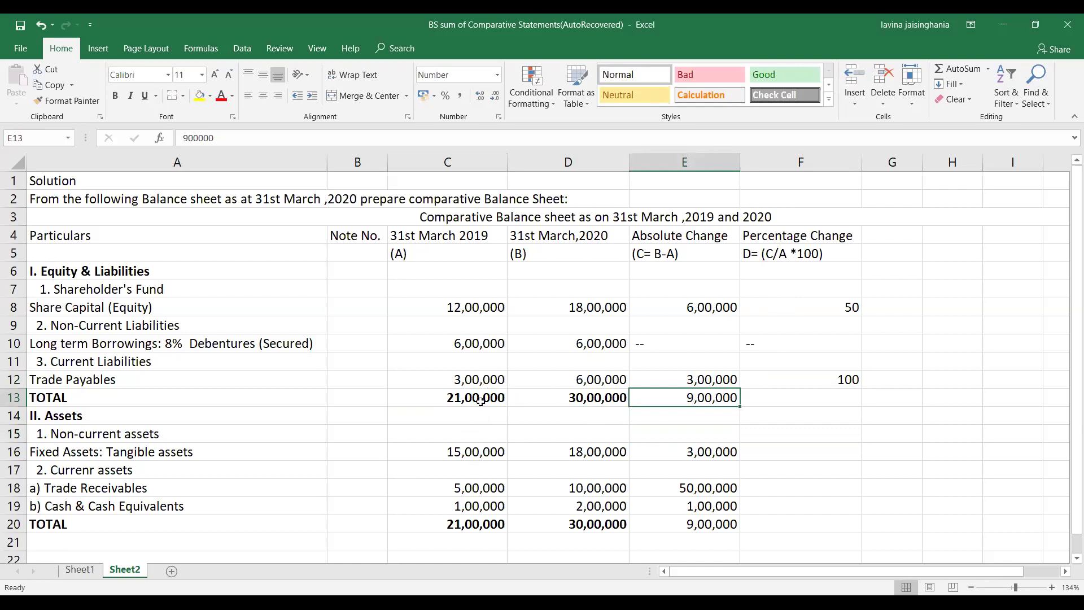
{"action": "left_click", "coordinate": [782, 404]}
{"action": "double_click", "coordinate": [777, 395]}
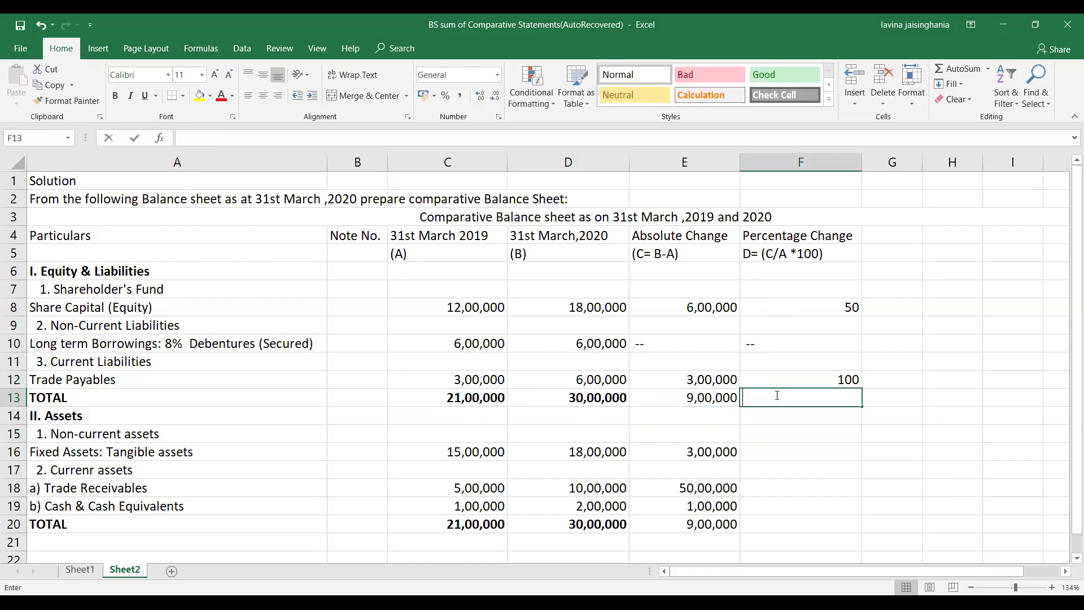
{"action": "type", "text": "42.86"}
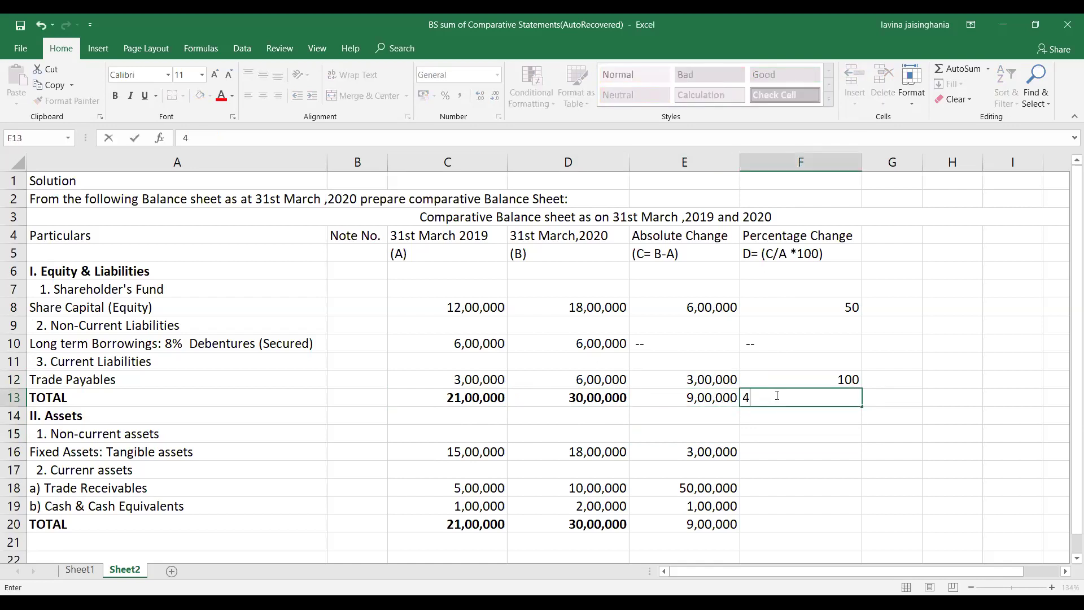
{"action": "left_click", "coordinate": [813, 498]}
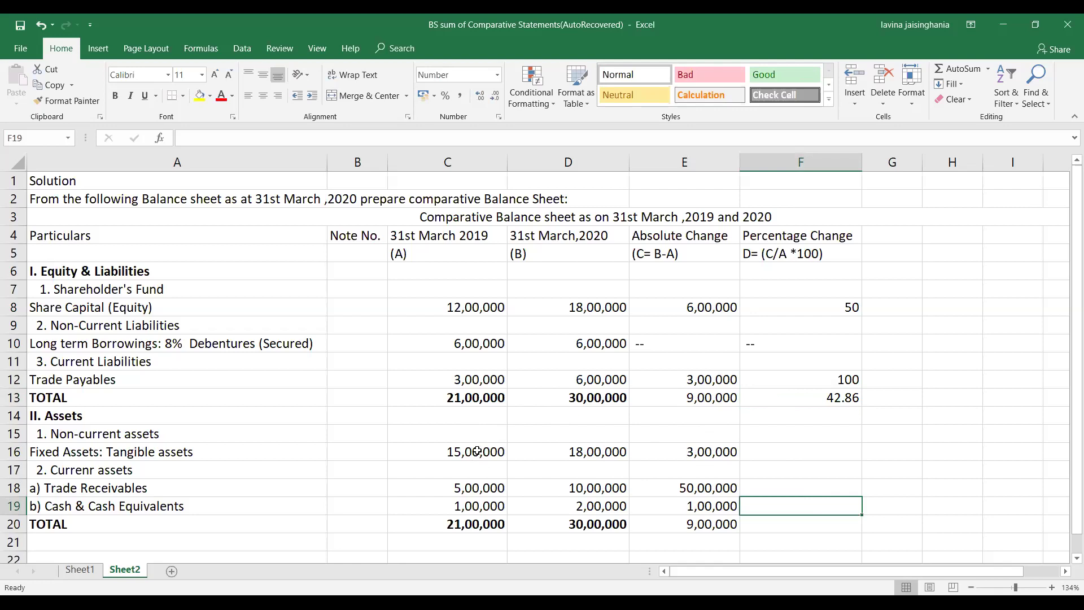
Enter the Percentage Change for the tangible Fixed Assets as 20.
{"action": "double_click", "coordinate": [797, 451]}
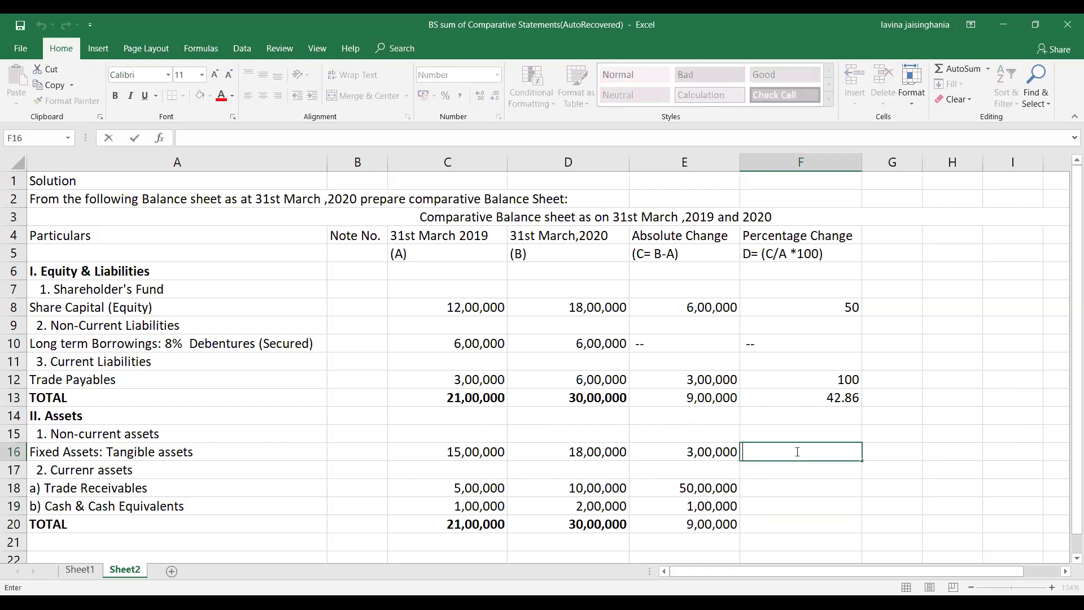
{"action": "type", "text": "20"}
{"action": "left_click", "coordinate": [782, 484]}
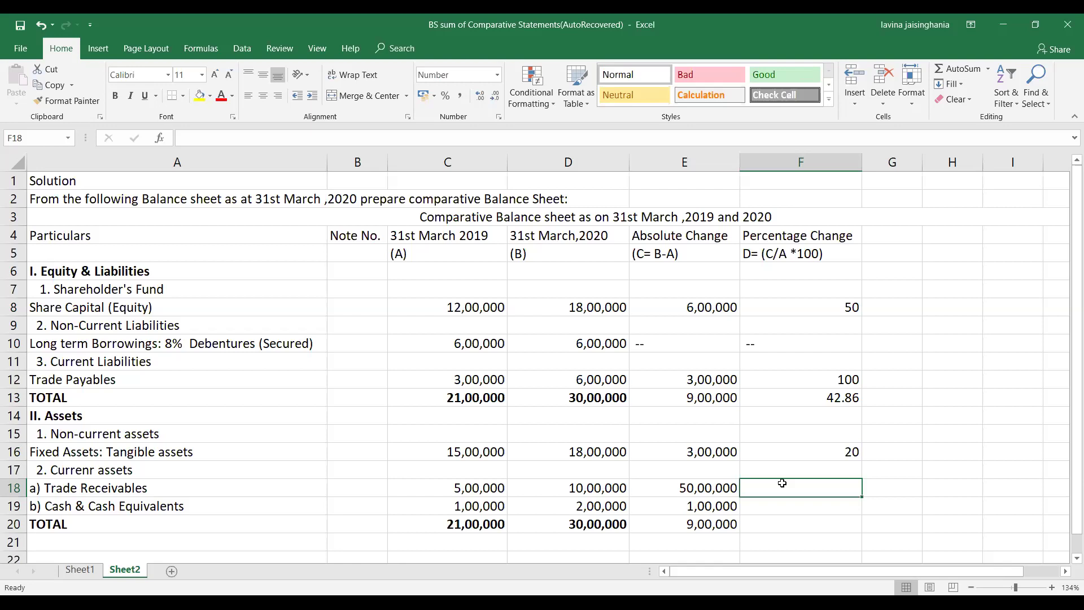
Correct the Absolute Change for Trade Receivables to 5,00,000.
{"action": "double_click", "coordinate": [712, 490]}
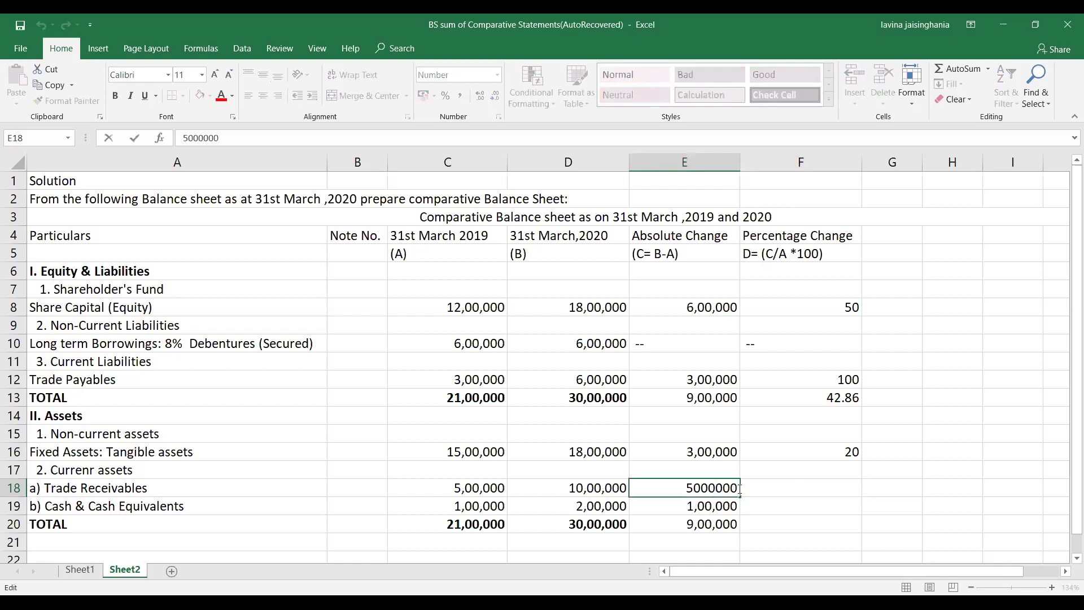
{"action": "key", "text": "BackSpace"}
{"action": "left_click", "coordinate": [744, 468]}
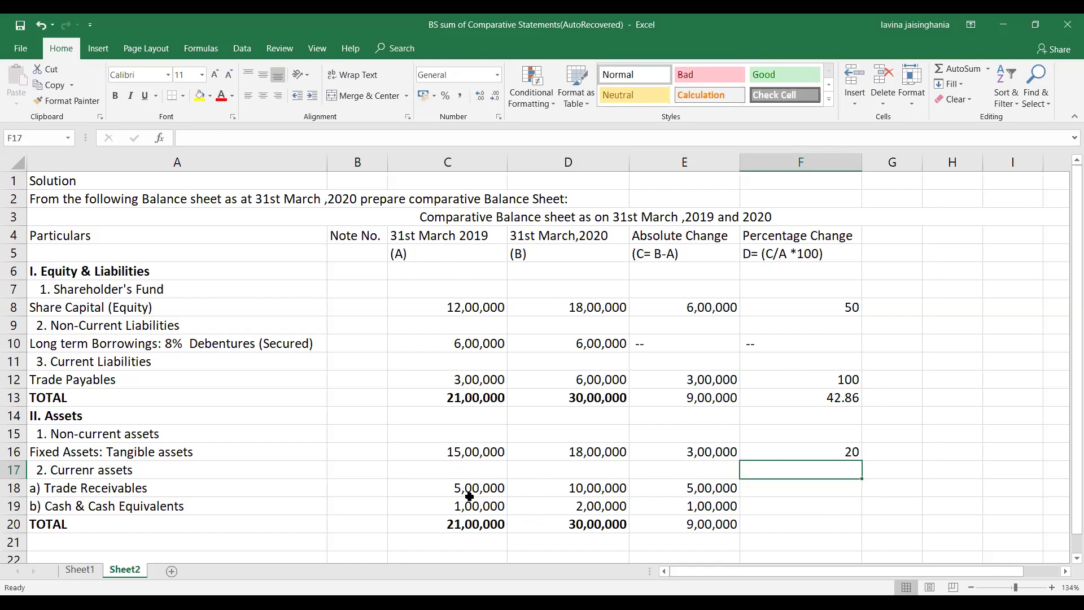
Enter the Percentage Change as 100 for both Trade Receivables and Cash & Cash Equivalents.
{"action": "left_click", "coordinate": [784, 491]}
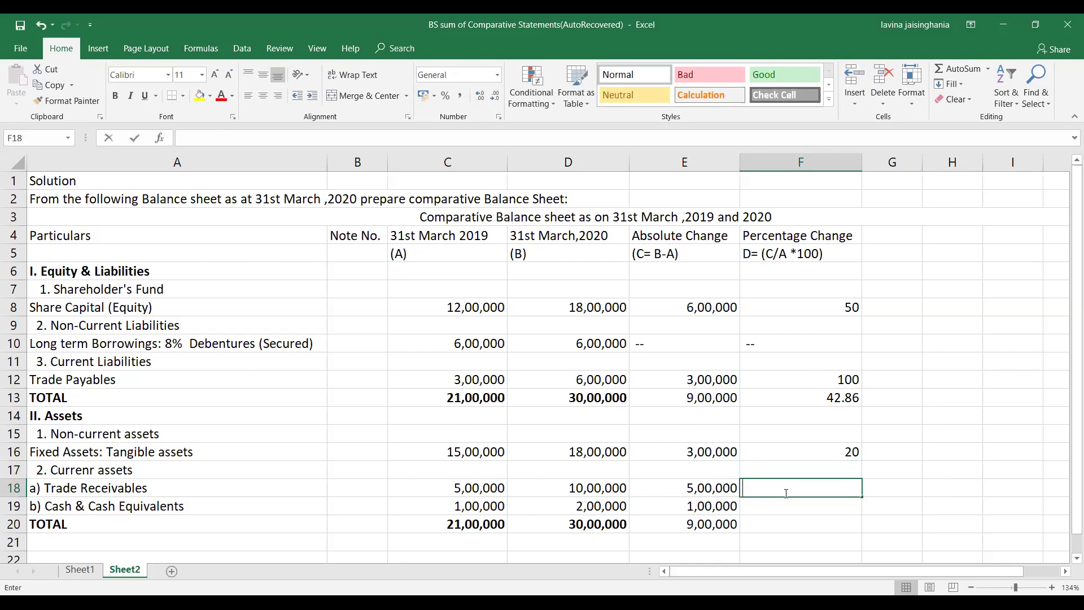
{"action": "type", "text": "100"}
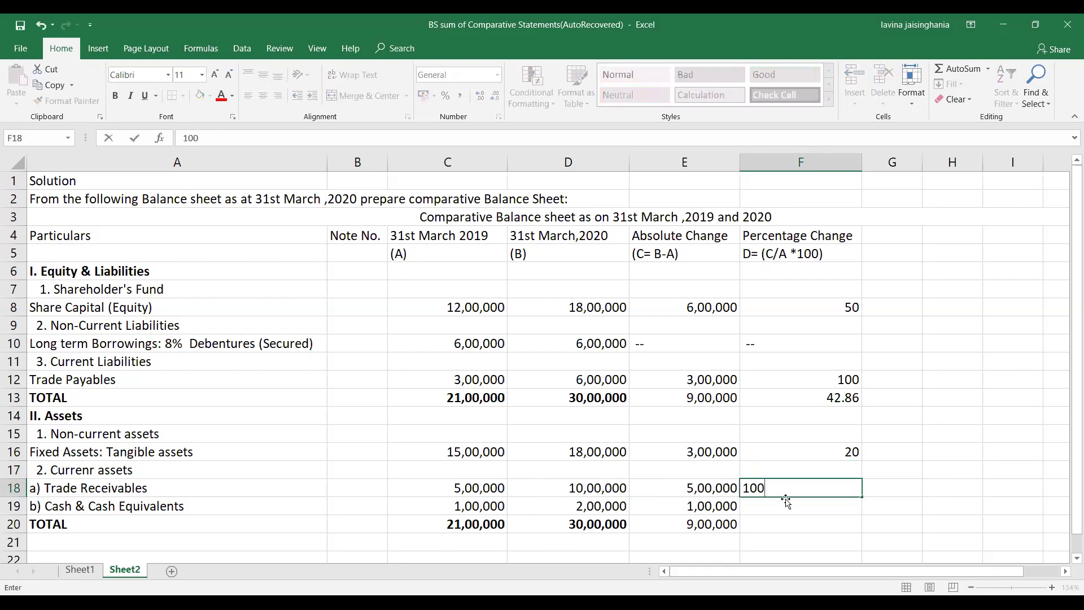
{"action": "left_click", "coordinate": [786, 498]}
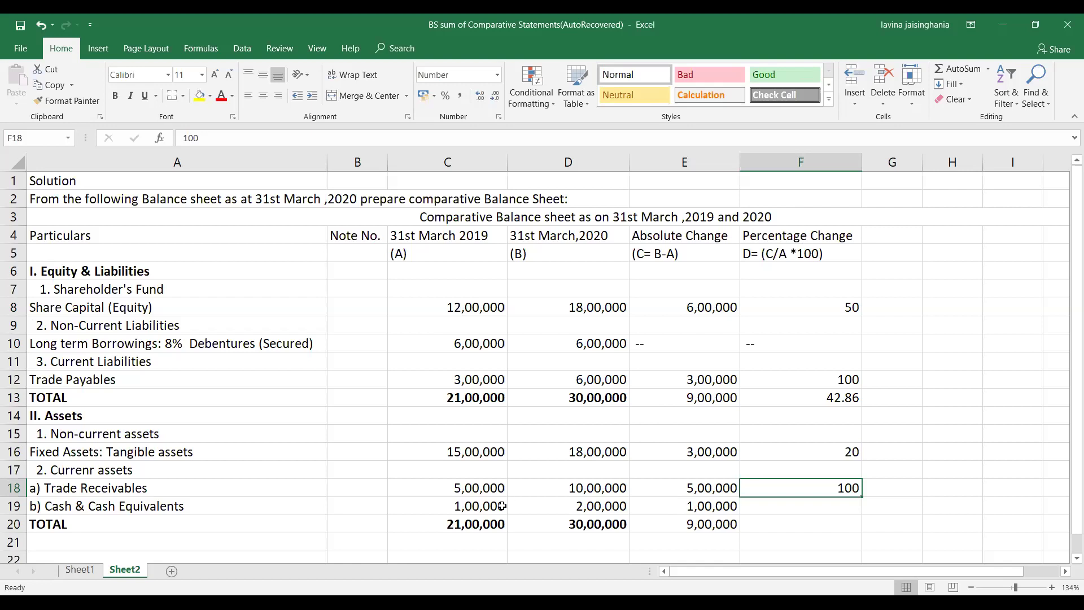
{"action": "left_click", "coordinate": [784, 511]}
{"action": "type", "text": "="}
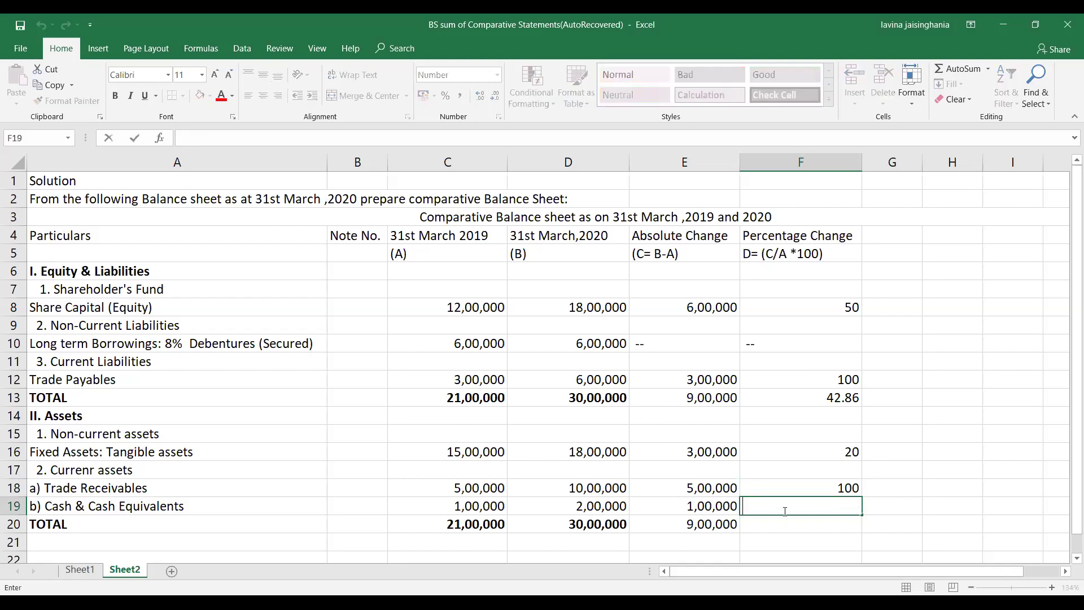
{"action": "type", "text": "100"}
{"action": "key", "text": "Return"}
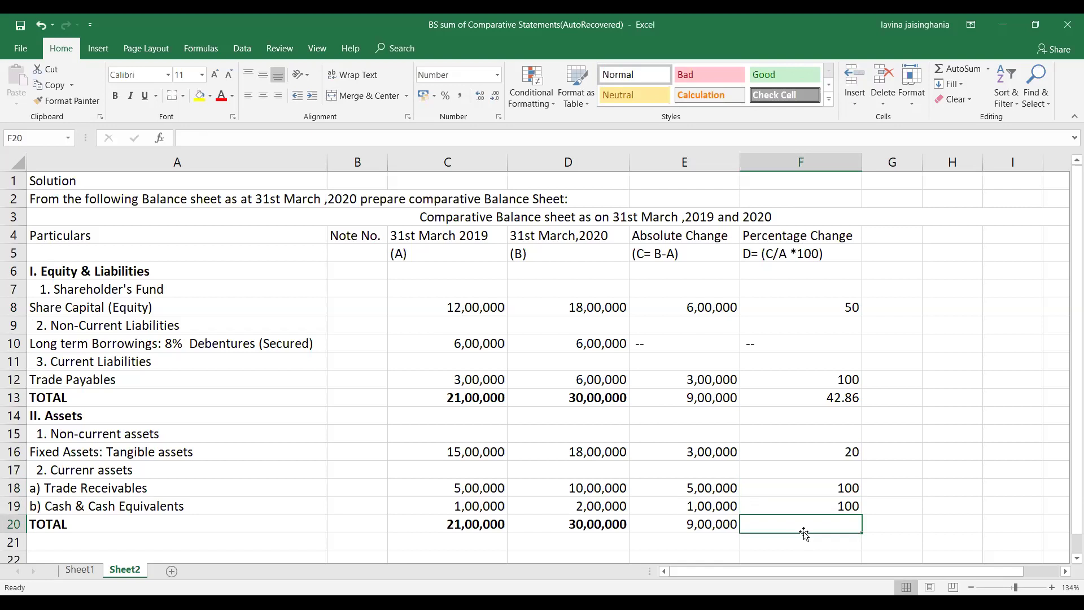
Enter the Percentage Change for the Assets TOTAL as 42.86.
{"action": "double_click", "coordinate": [797, 521]}
{"action": "type", "text": "42.86"}
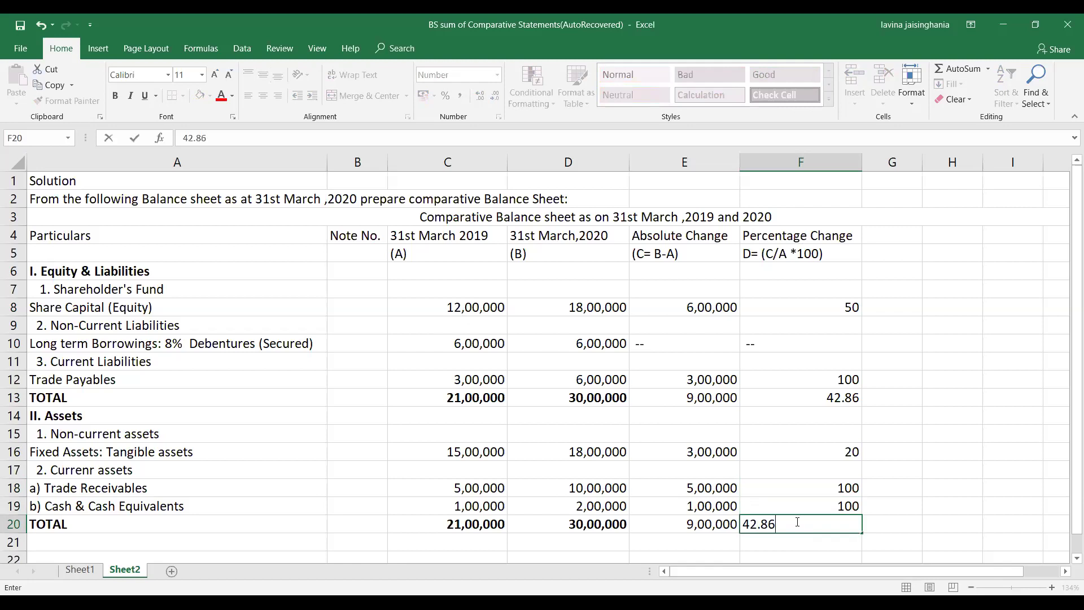
{"action": "left_click", "coordinate": [724, 448]}
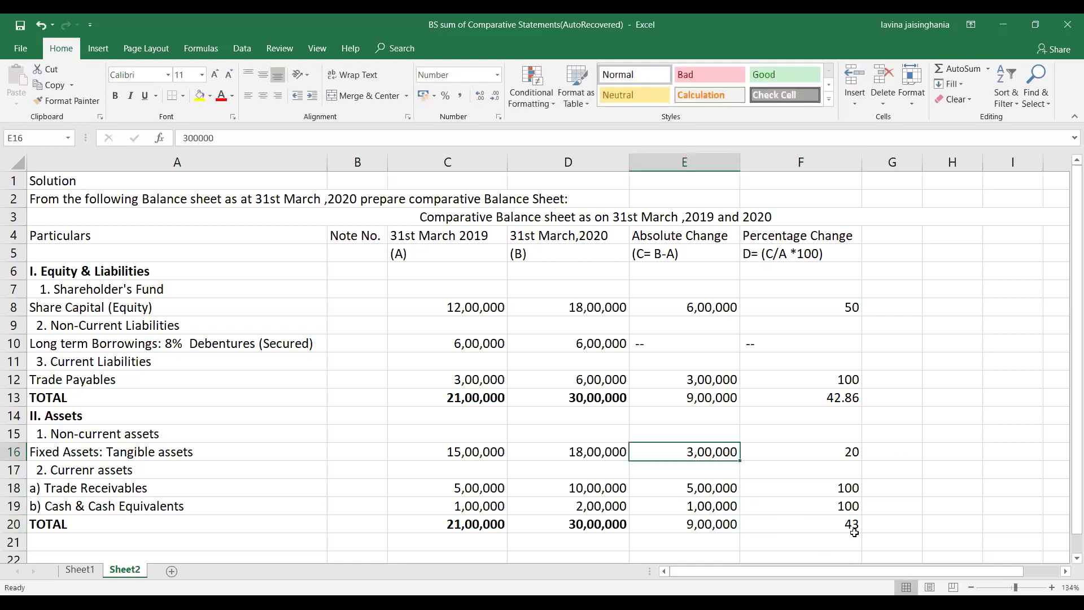
{"action": "left_click", "coordinate": [804, 519]}
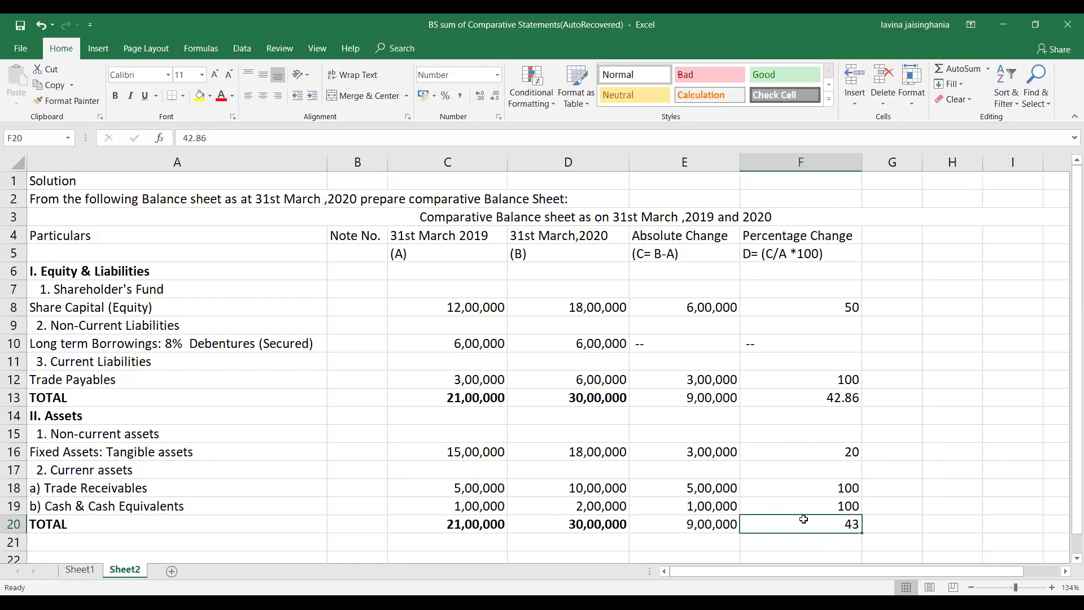